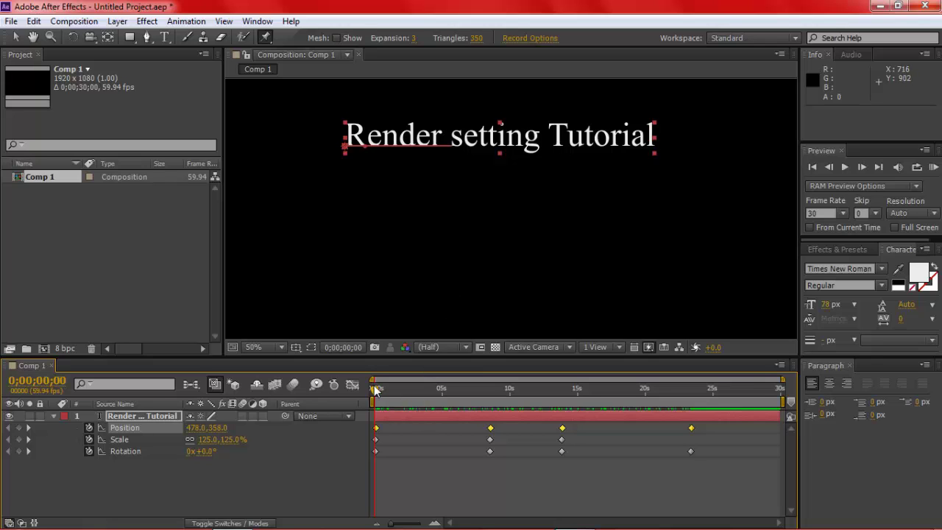
Delete all Rotation, Scale and Position keyframes from the text layer
{"action": "left_click_drag", "start_coordinate": [376, 390], "coordinate": [351, 405]}
{"action": "left_click", "coordinate": [28, 427]}
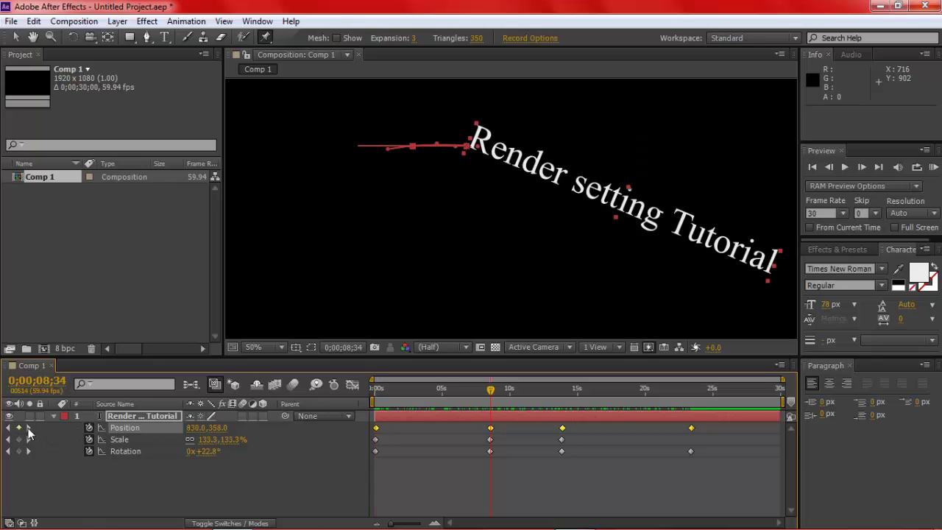
{"action": "left_click", "coordinate": [130, 451]}
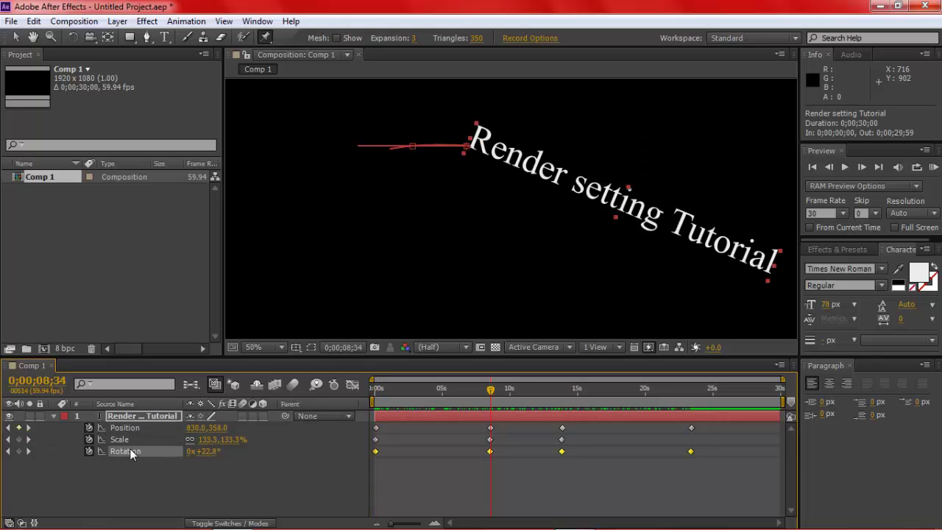
{"action": "key", "text": "Delete"}
{"action": "left_click", "coordinate": [124, 438]}
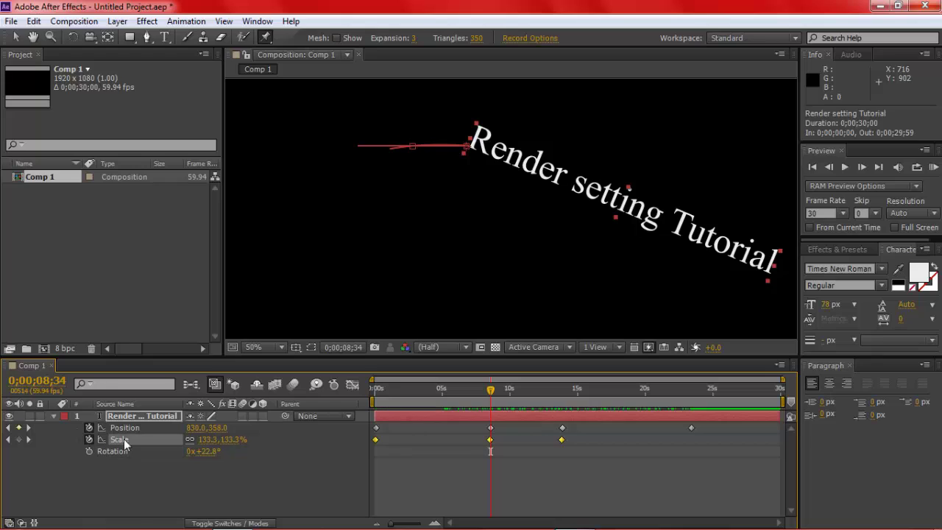
{"action": "key", "text": "Delete"}
{"action": "left_click", "coordinate": [116, 426]}
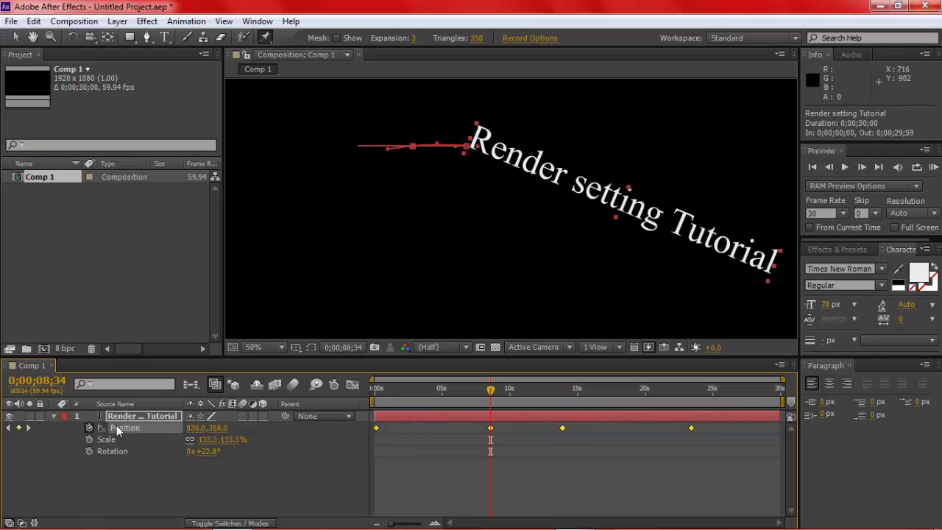
{"action": "key", "text": "Delete"}
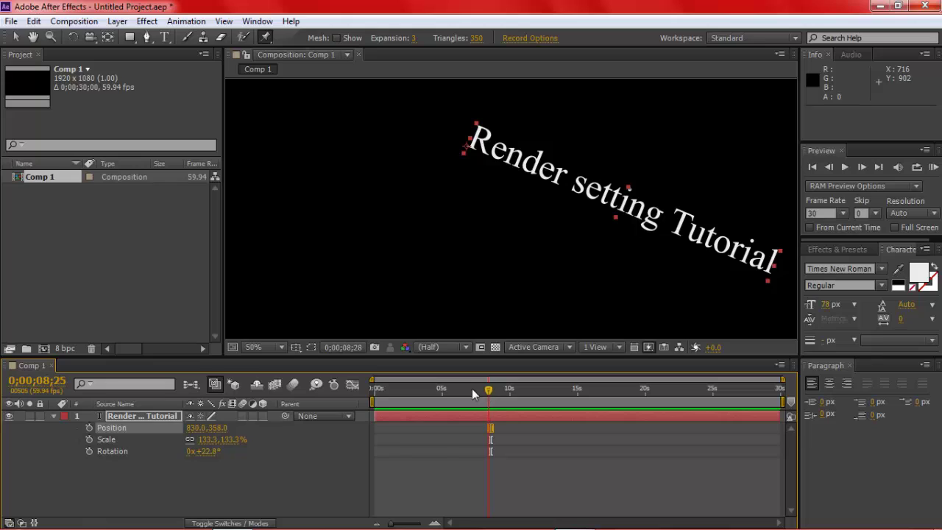
Start keyframing the text layer's Position, Scale and Rotation at 0;00;00;00
{"action": "left_click", "coordinate": [376, 381]}
{"action": "left_click_drag", "start_coordinate": [376, 381], "coordinate": [373, 381]}
{"action": "left_click", "coordinate": [89, 427]}
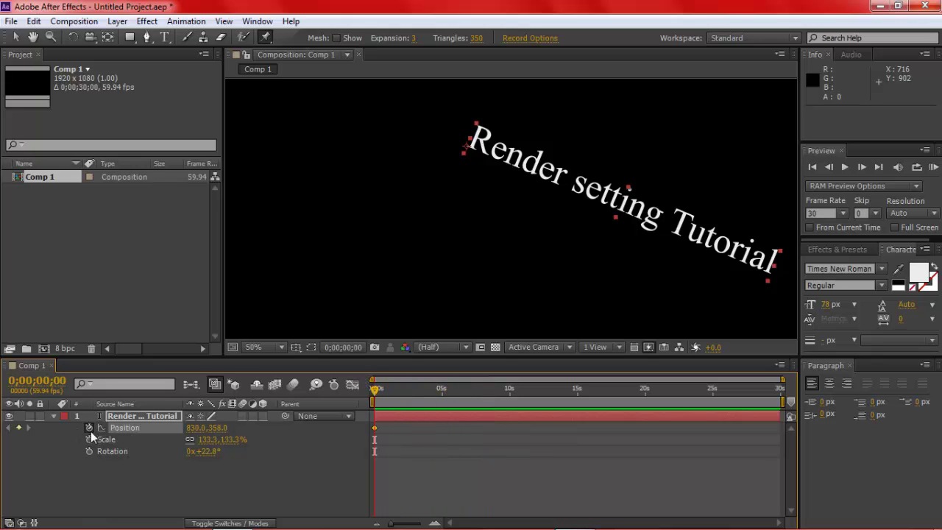
{"action": "left_click", "coordinate": [89, 439]}
{"action": "left_click", "coordinate": [89, 451]}
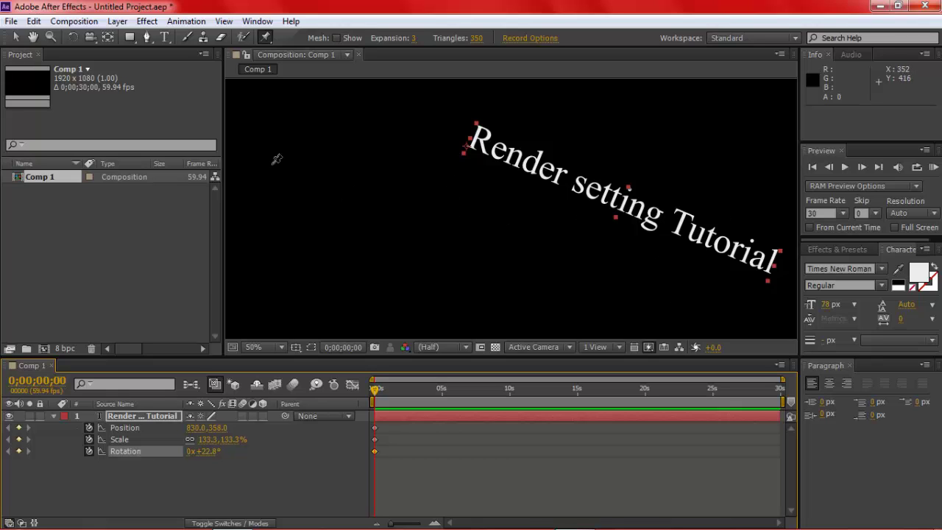
Add Comp 1 to the render queue and set its render settings to use a custom frame rate of 29.94
{"action": "left_click", "coordinate": [50, 22]}
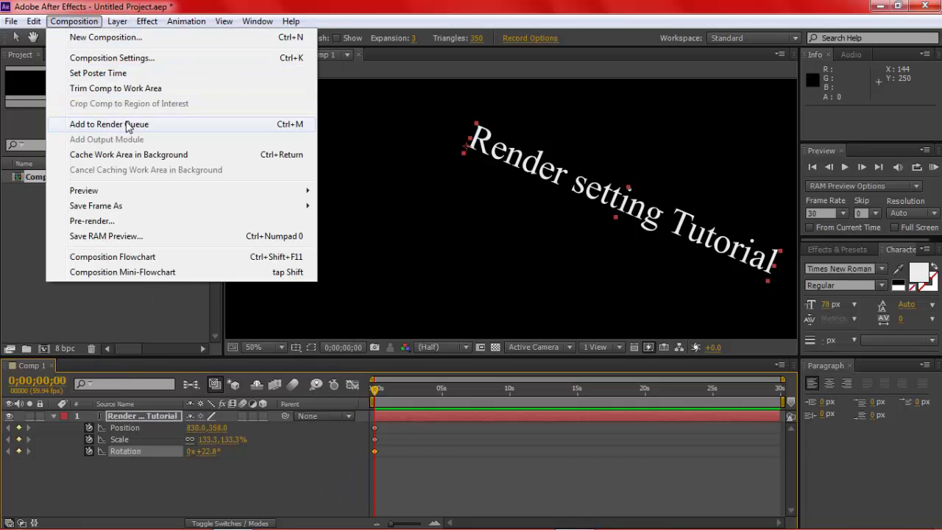
{"action": "left_click", "coordinate": [128, 125]}
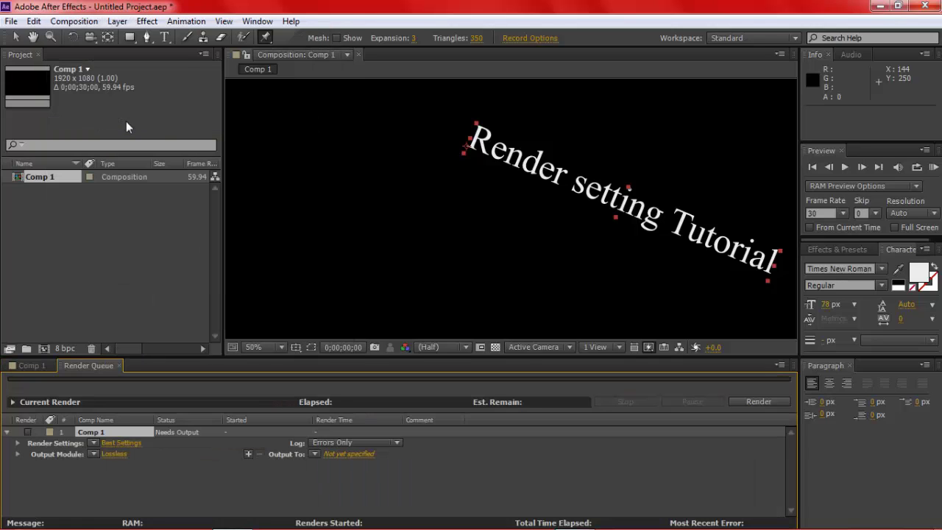
{"action": "left_click", "coordinate": [120, 442]}
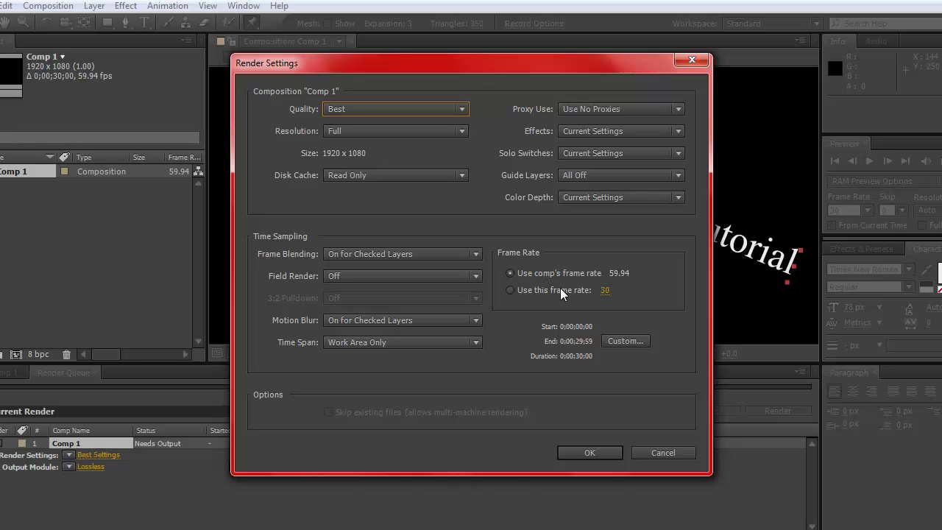
{"action": "left_click", "coordinate": [510, 290]}
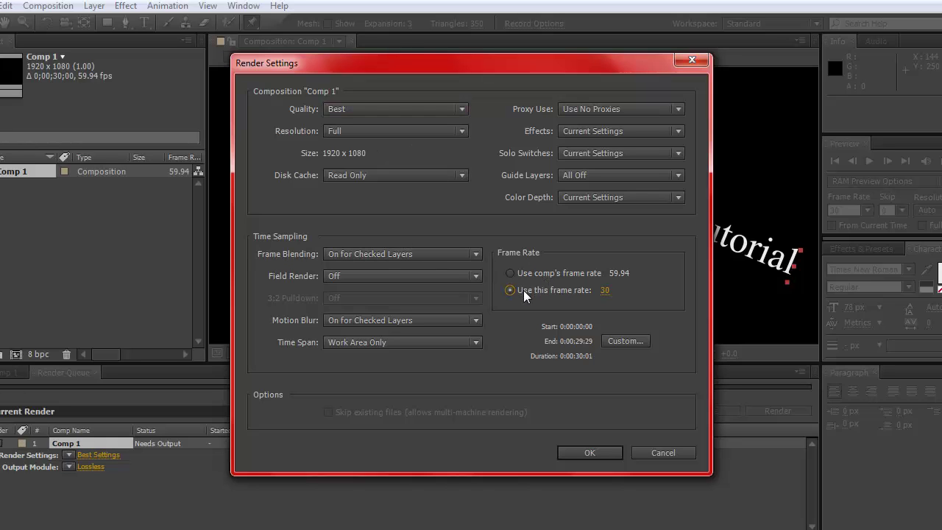
{"action": "left_click", "coordinate": [604, 293]}
{"action": "type", "text": "29.94"}
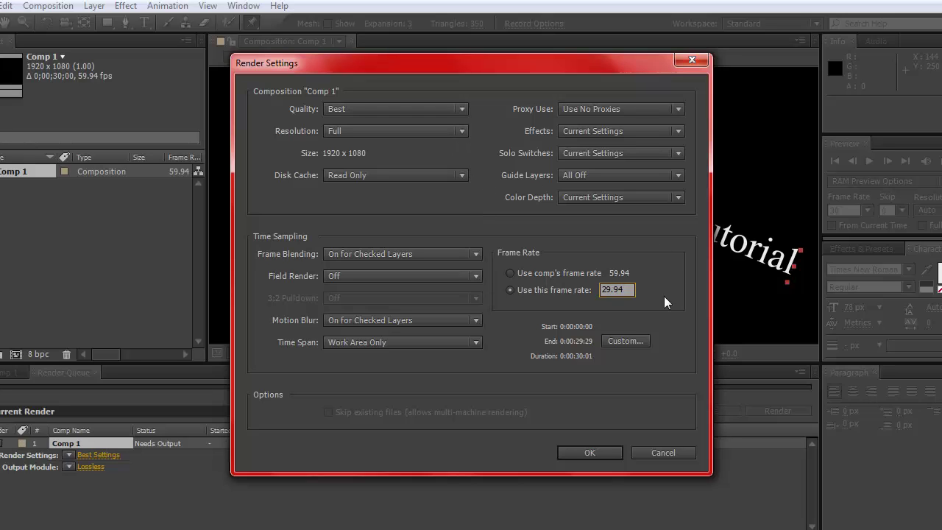
{"action": "left_click", "coordinate": [589, 452]}
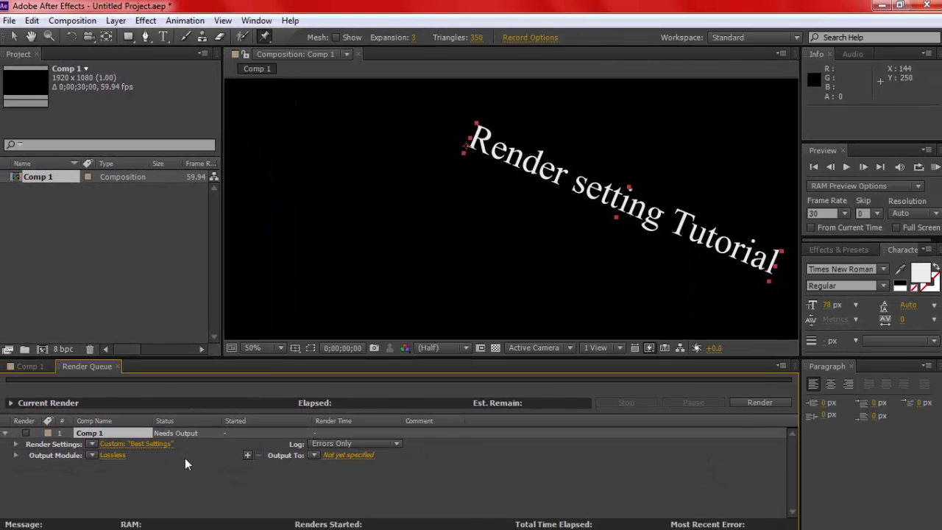
Create a new render settings template from Comp 1's custom render settings
{"action": "left_click", "coordinate": [92, 444]}
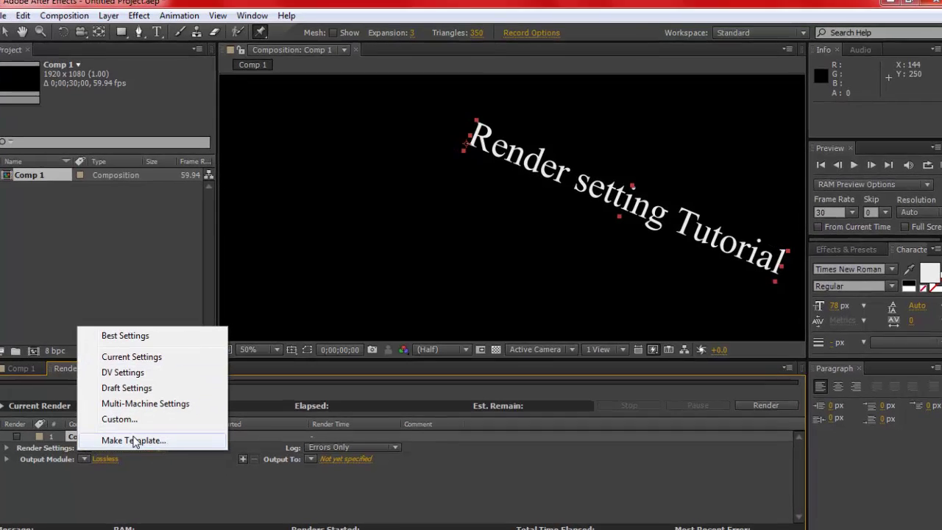
{"action": "left_click", "coordinate": [133, 440]}
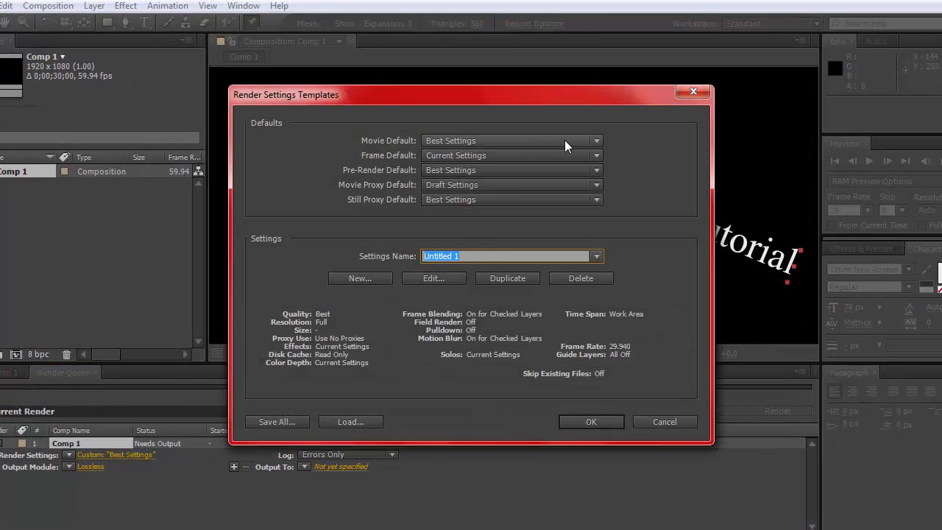
Try to name the new render settings template Best Settings
{"action": "left_click", "coordinate": [589, 141]}
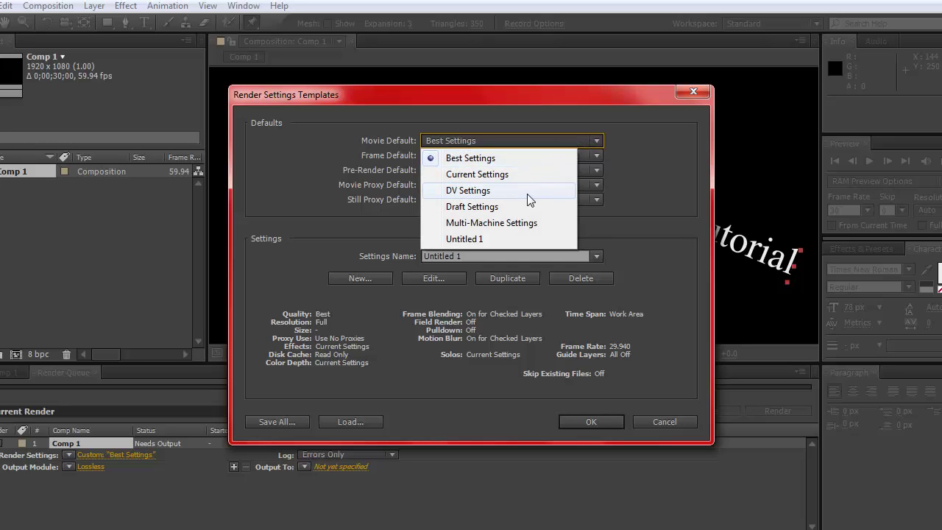
{"action": "left_click", "coordinate": [555, 255]}
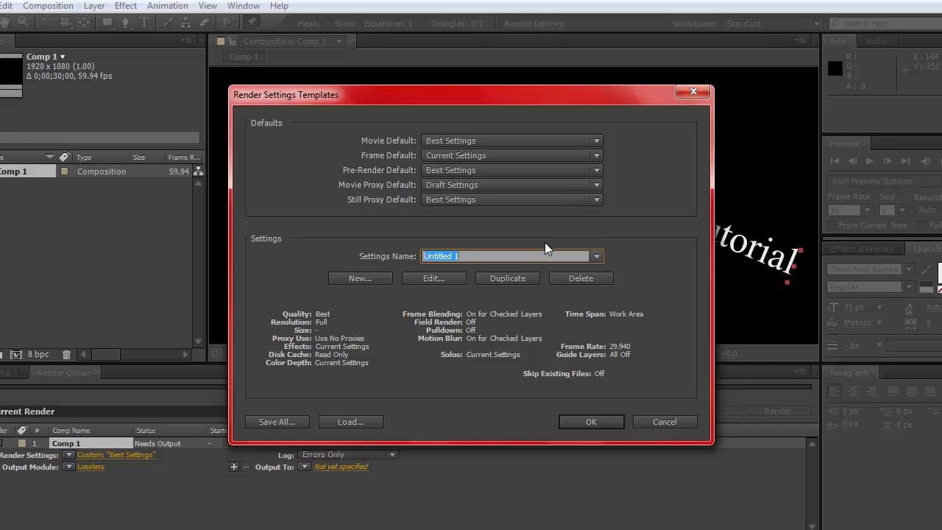
{"action": "left_click_drag", "start_coordinate": [460, 255], "coordinate": [410, 261]}
{"action": "type", "text": "Best Settings"}
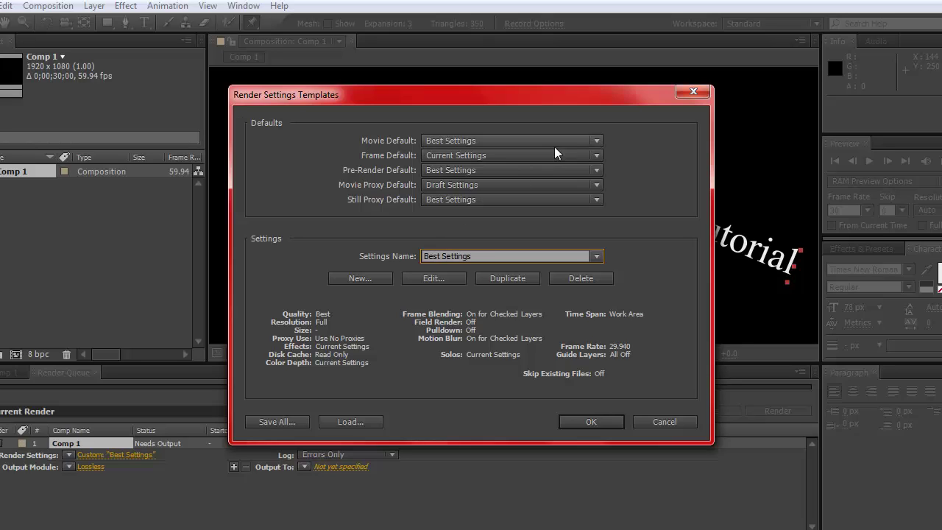
{"action": "left_click", "coordinate": [598, 141]}
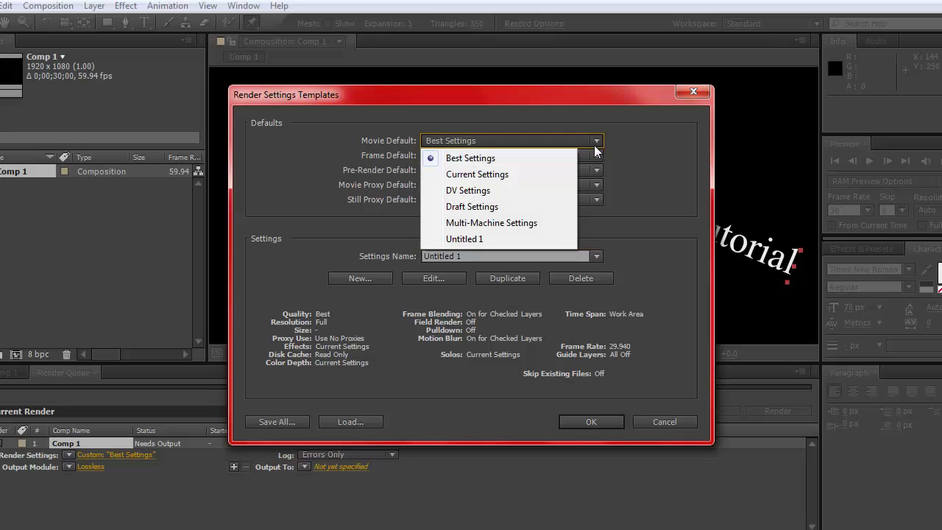
{"action": "left_click", "coordinate": [593, 145]}
Name the render settings template Best Youtube Settings and make it the movie default
{"action": "left_click", "coordinate": [508, 259]}
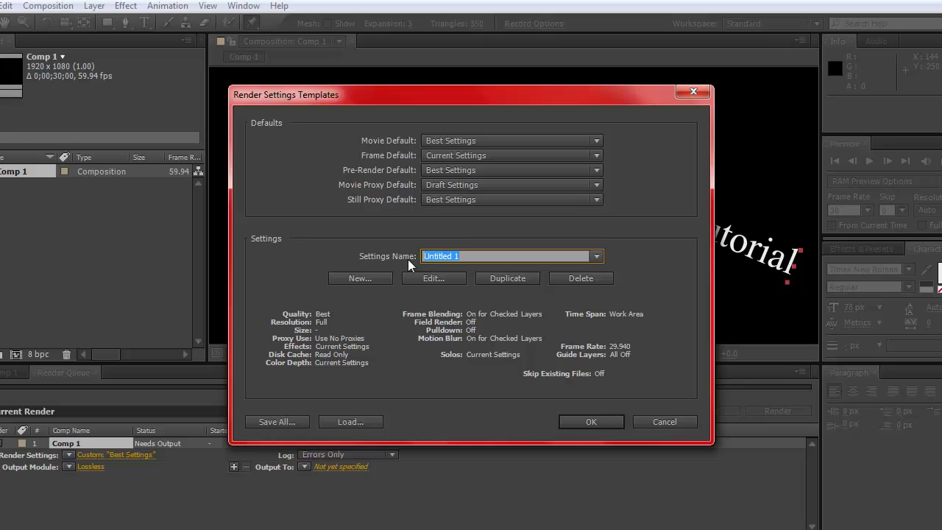
{"action": "type", "text": "Best Youtube Settings"}
{"action": "left_click", "coordinate": [596, 140]}
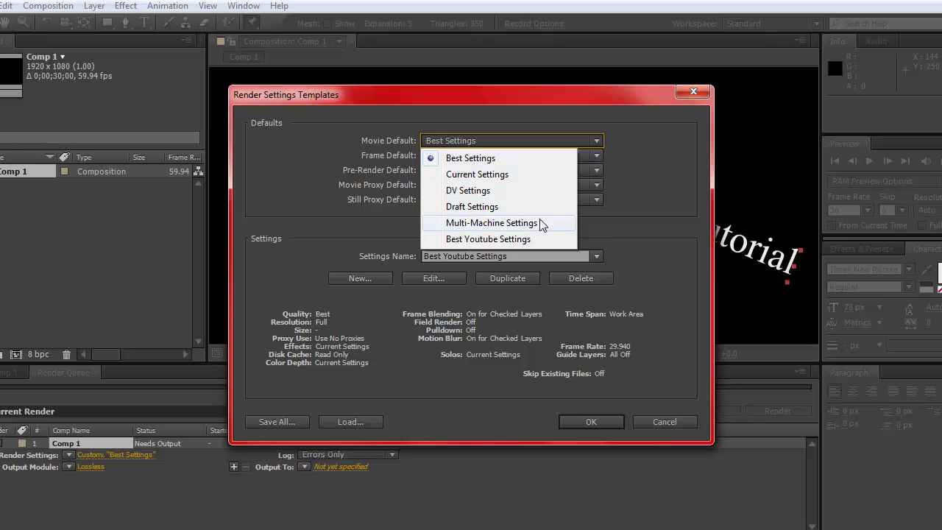
{"action": "left_click", "coordinate": [469, 239]}
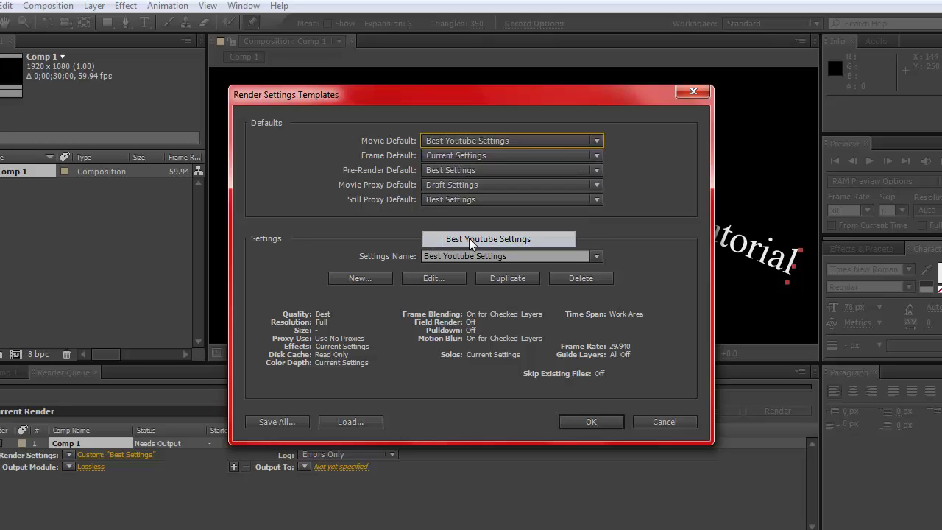
{"action": "left_click", "coordinate": [593, 421]}
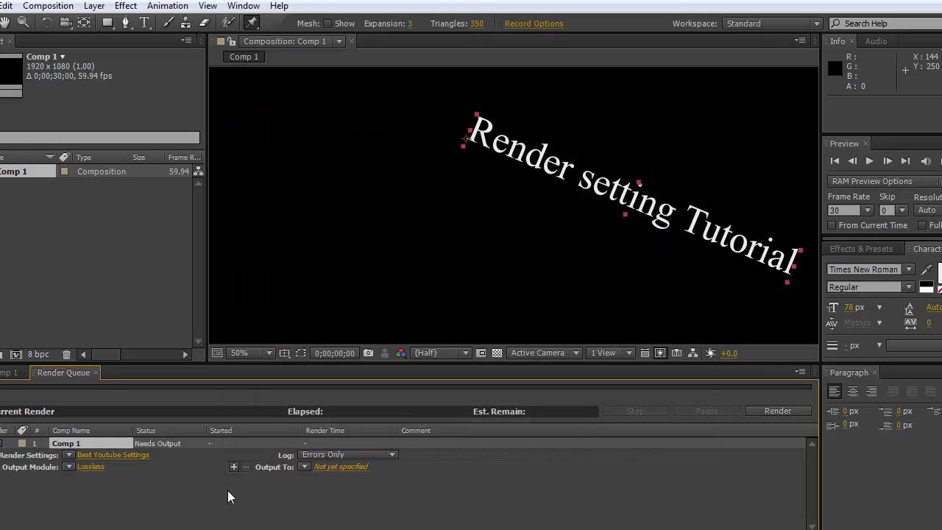
Set Comp 1's output module format to QuickTime with the H.264 video codec
{"action": "left_click", "coordinate": [88, 467]}
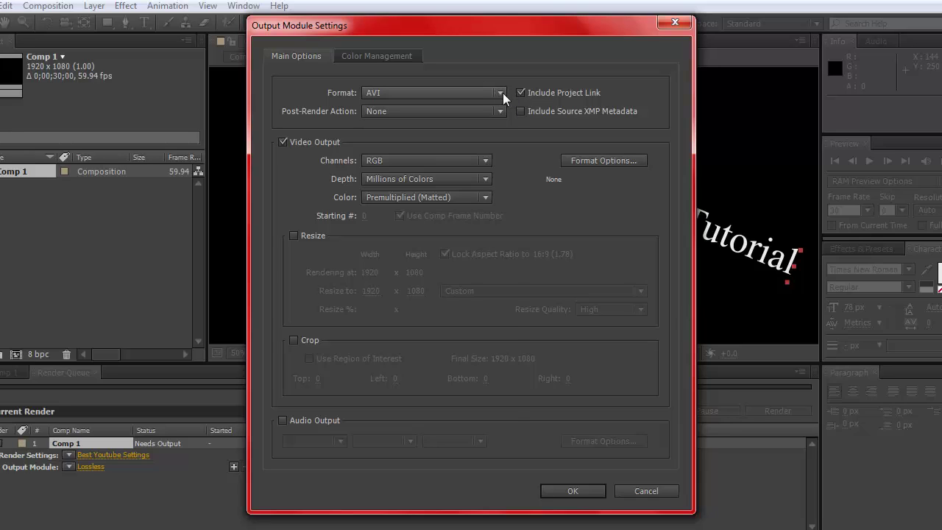
{"action": "left_click", "coordinate": [503, 93]}
{"action": "left_click", "coordinate": [443, 337]}
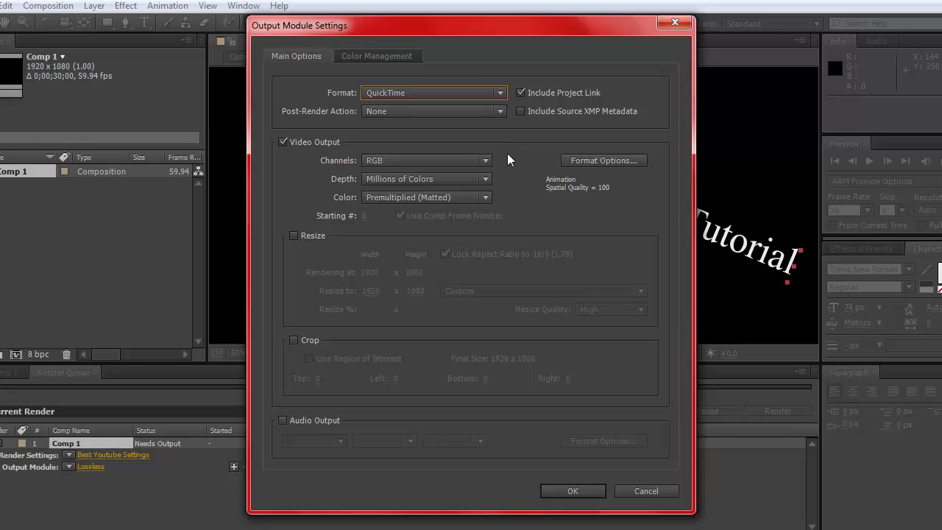
{"action": "left_click", "coordinate": [579, 166]}
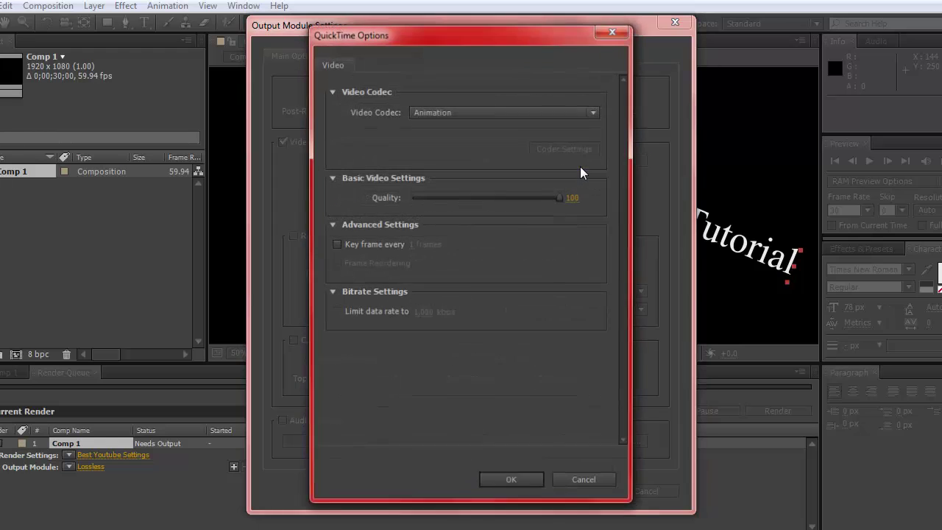
{"action": "left_click", "coordinate": [567, 112]}
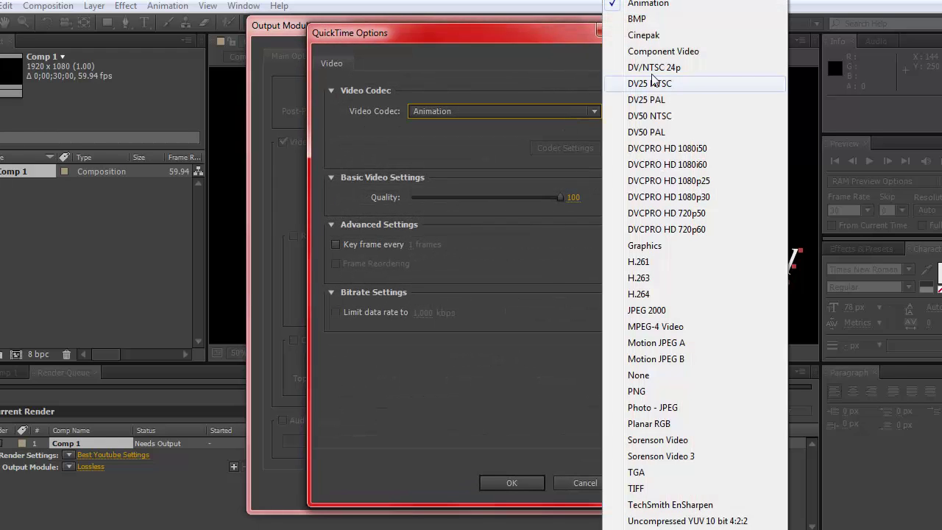
{"action": "left_click", "coordinate": [673, 300]}
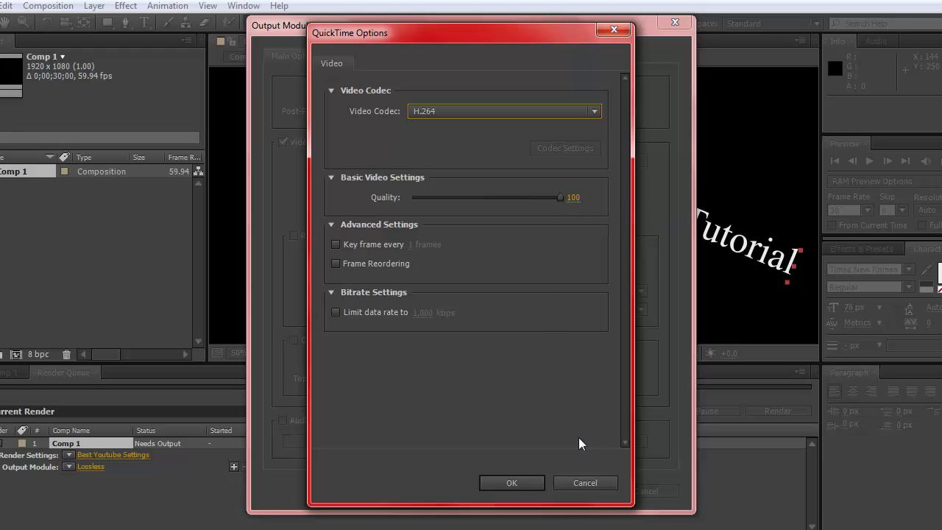
{"action": "left_click", "coordinate": [512, 483]}
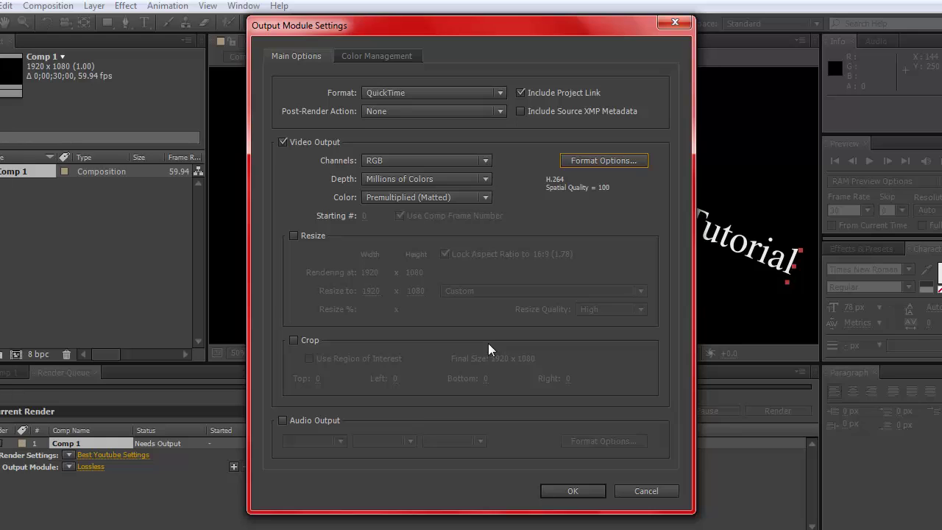
Enable audio output in the output module and apply its settings
{"action": "left_click", "coordinate": [283, 421]}
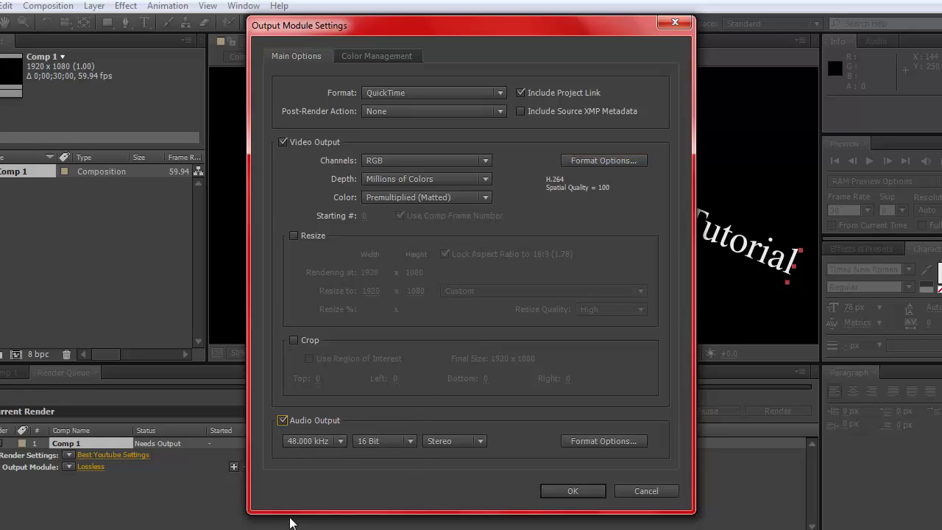
{"action": "left_click", "coordinate": [282, 420]}
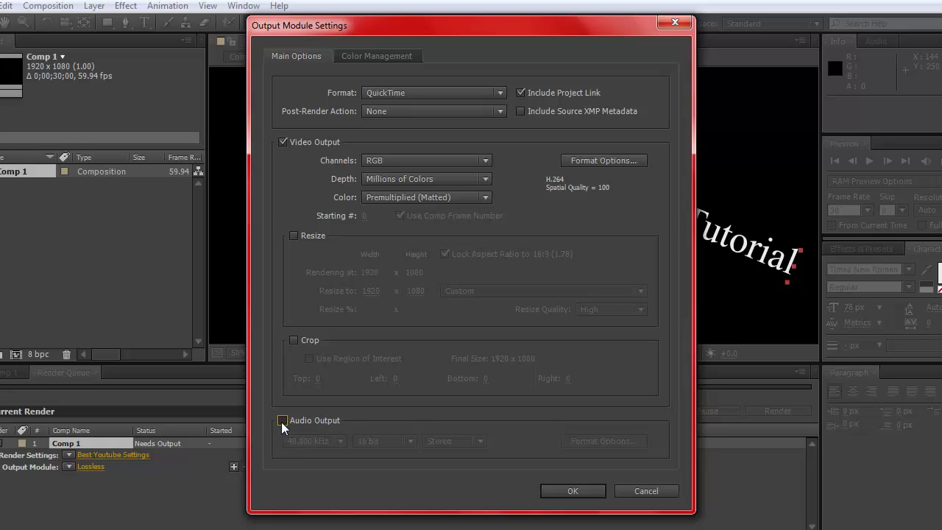
{"action": "left_click", "coordinate": [282, 421]}
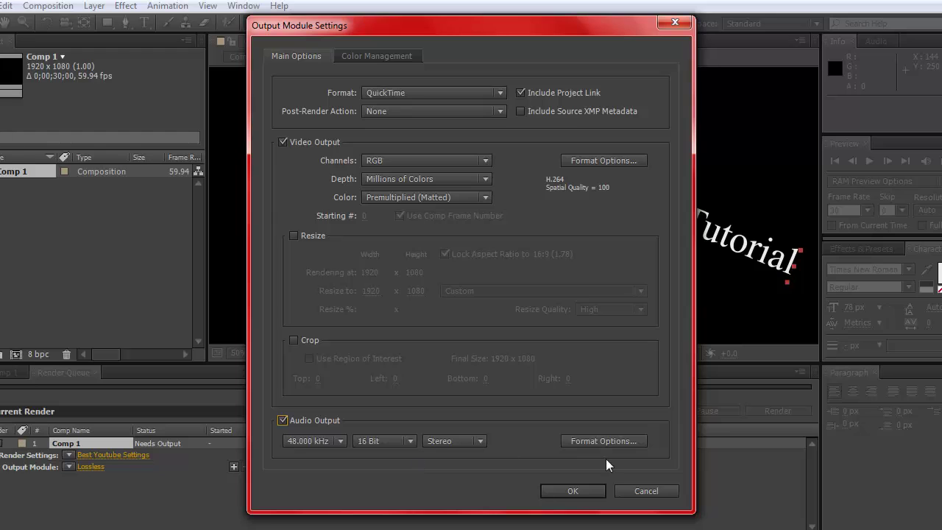
{"action": "left_click", "coordinate": [590, 490]}
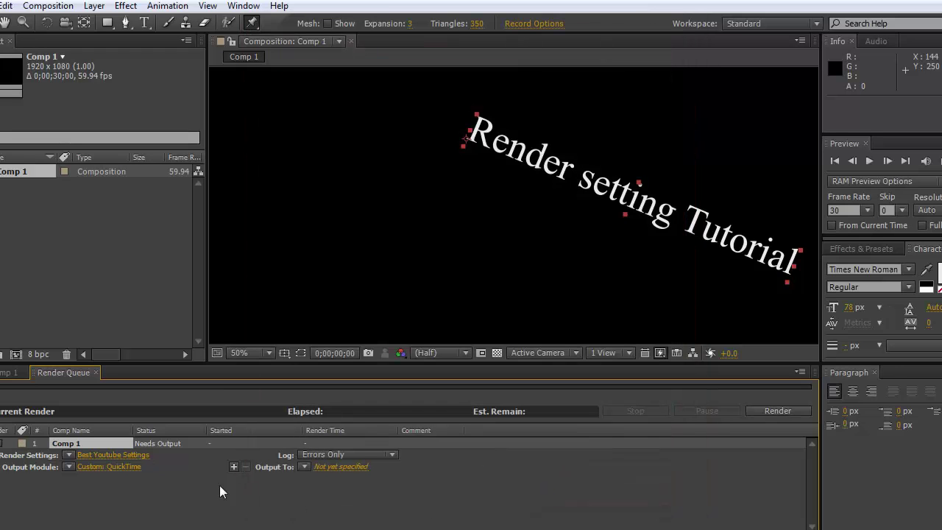
Set the time span in Comp 1's render settings to Work Area Only and apply the settings
{"action": "left_click", "coordinate": [93, 455]}
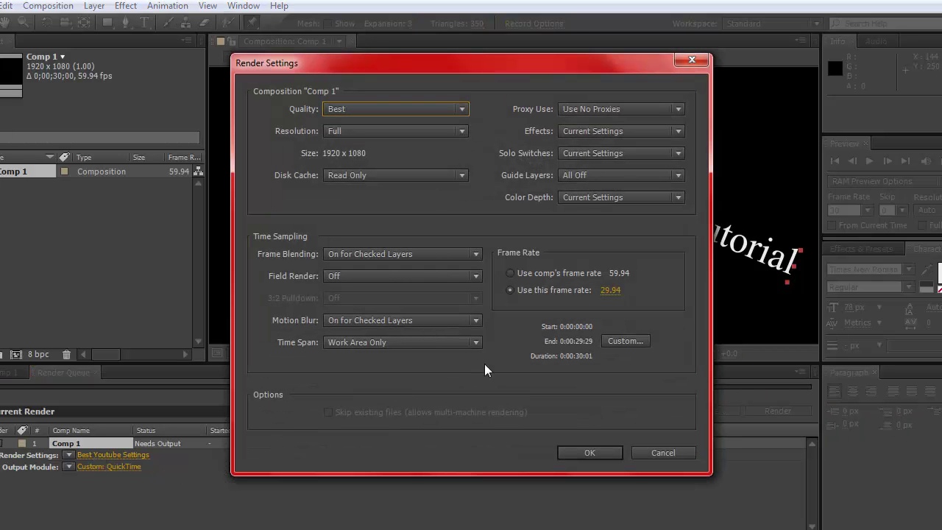
{"action": "left_click_drag", "start_coordinate": [427, 69], "coordinate": [524, 47]}
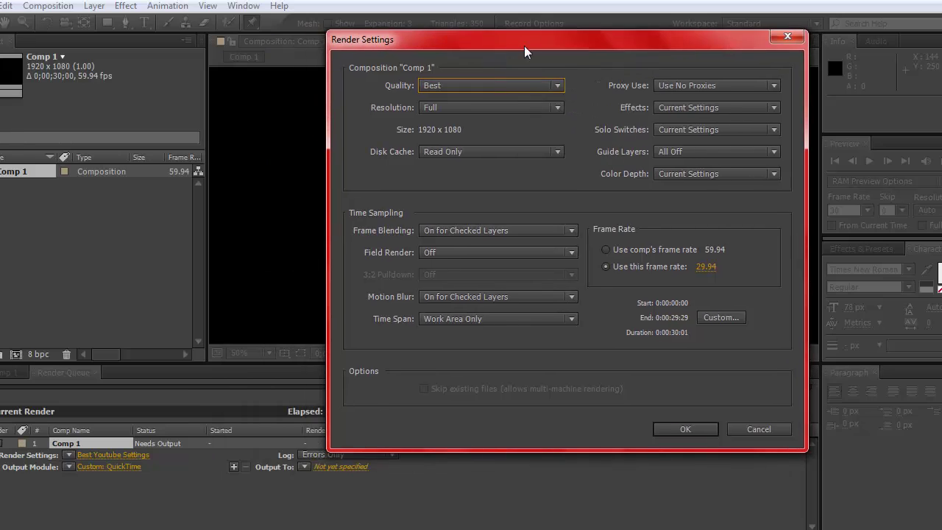
{"action": "left_click", "coordinate": [483, 317]}
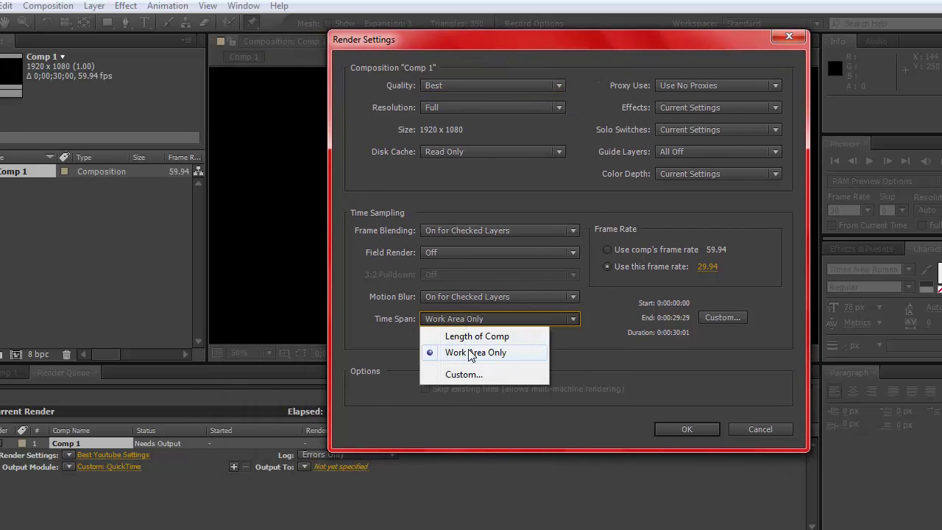
{"action": "left_click", "coordinate": [481, 352]}
{"action": "left_click", "coordinate": [487, 321]}
{"action": "left_click", "coordinate": [475, 352]}
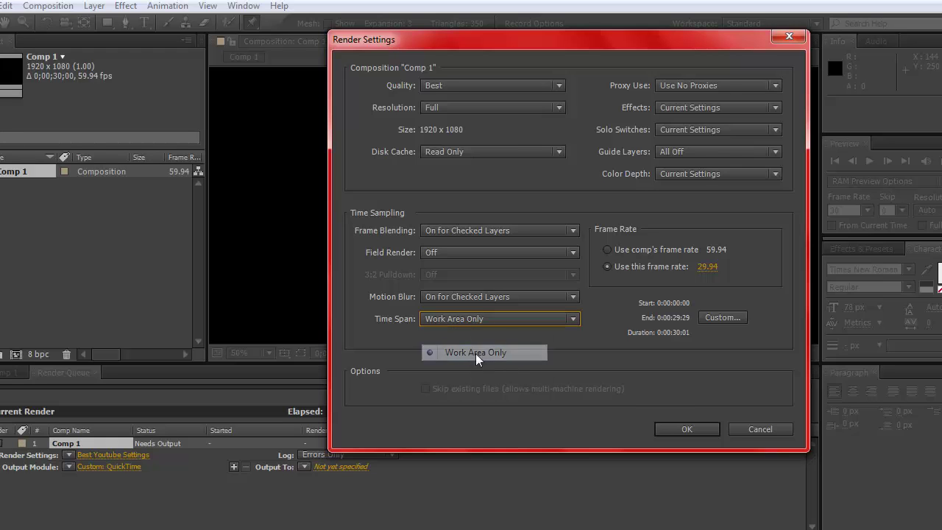
{"action": "left_click", "coordinate": [710, 431]}
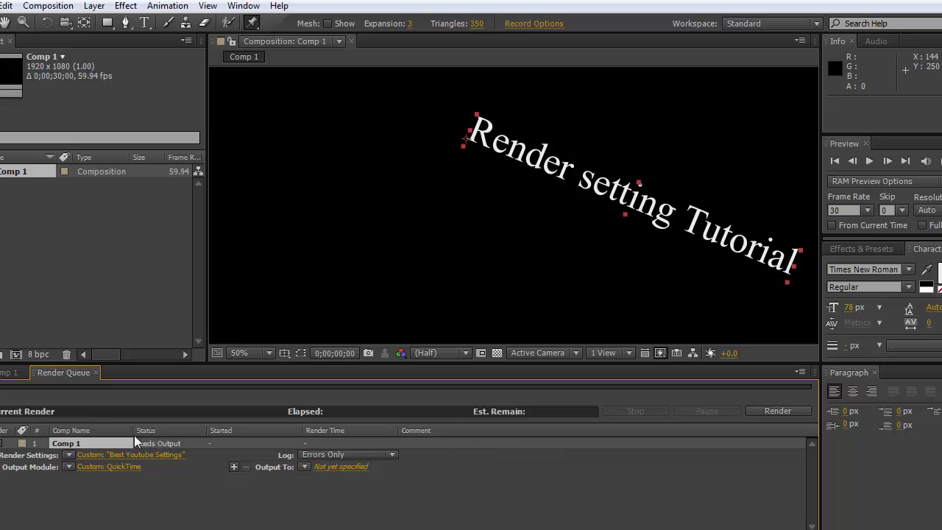
Try shortening Comp 1's work area to about the first 6 seconds, and extend it back to the full 30 seconds
{"action": "left_click", "coordinate": [11, 372]}
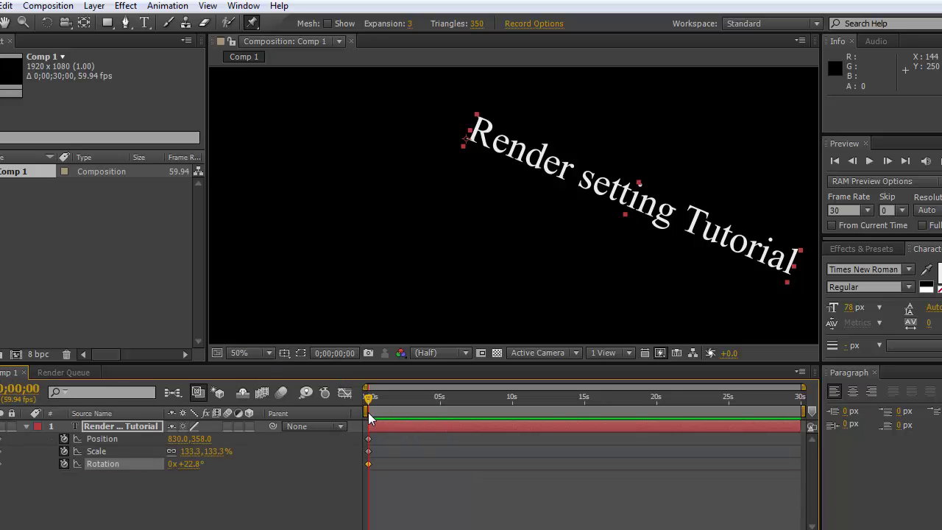
{"action": "left_click_drag", "start_coordinate": [369, 415], "coordinate": [565, 400]}
{"action": "left_click_drag", "start_coordinate": [471, 412], "coordinate": [391, 423]}
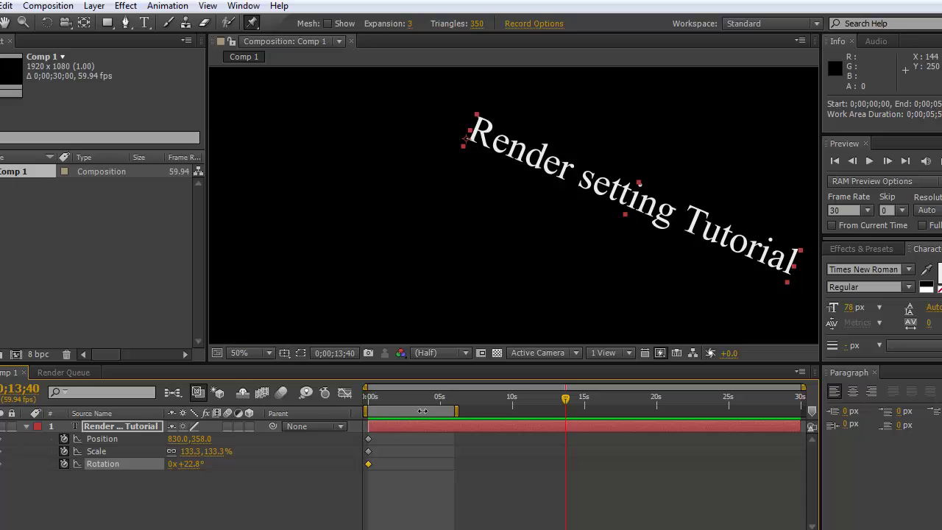
{"action": "left_click_drag", "start_coordinate": [457, 411], "coordinate": [805, 411]}
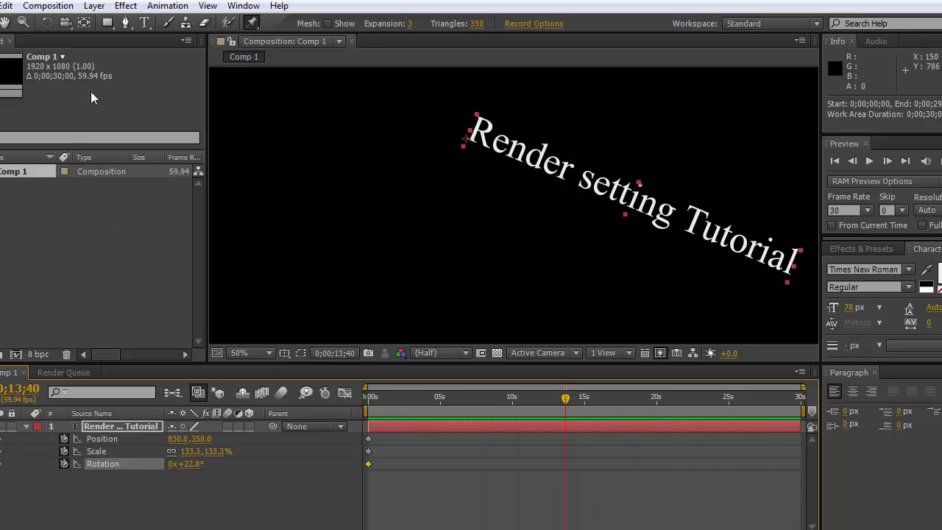
Add Comp 1 to the render queue again and collapse the new queue item's details
{"action": "left_click", "coordinate": [57, 7]}
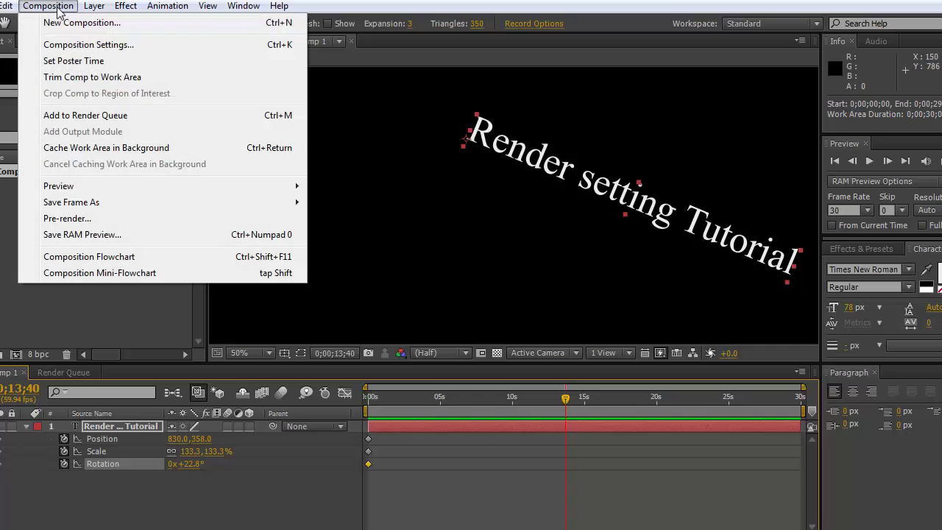
{"action": "left_click", "coordinate": [109, 115]}
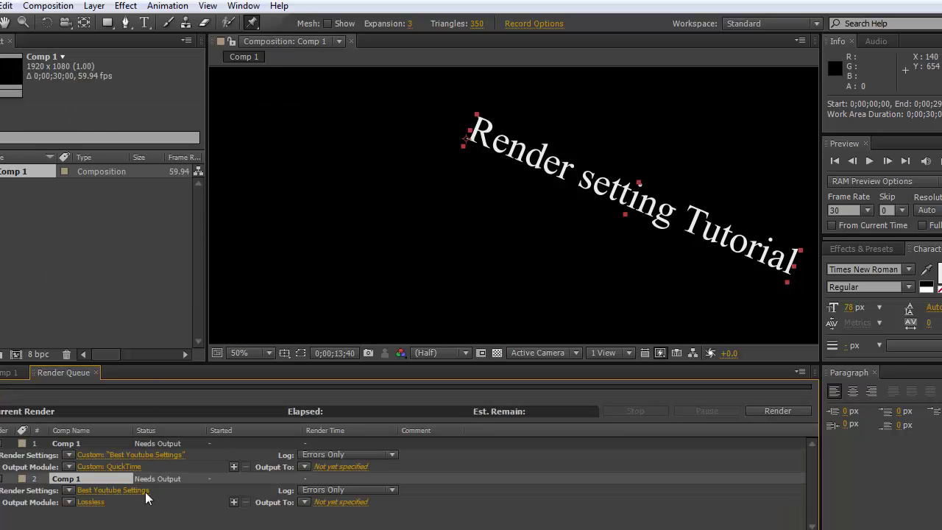
{"action": "left_click", "coordinate": [2, 478]}
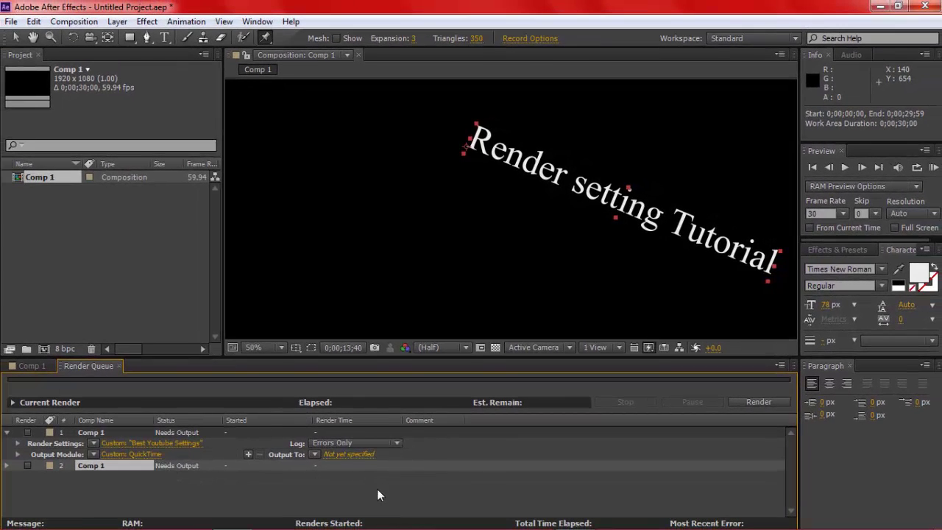
Set the first queue item's output file to After effects test on the Desktop, saved as a QuickTime movie
{"action": "left_click", "coordinate": [360, 457]}
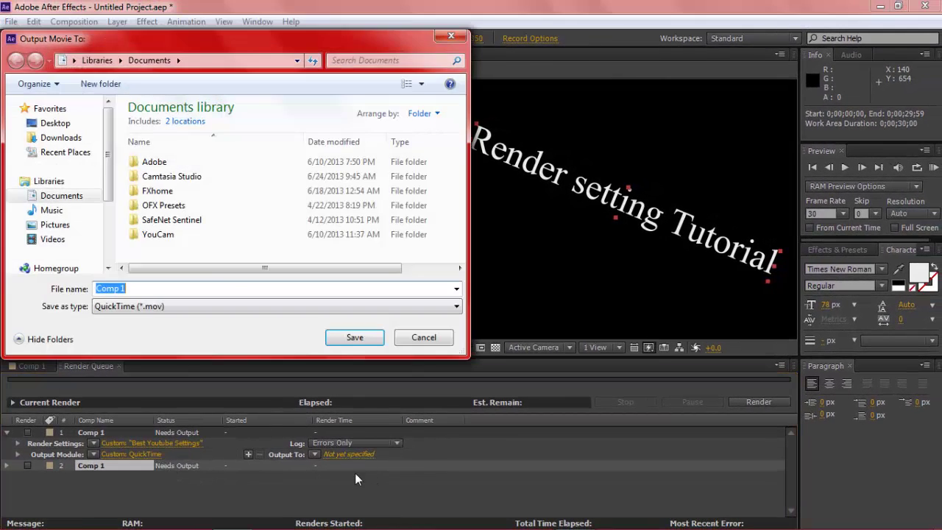
{"action": "left_click", "coordinate": [55, 125]}
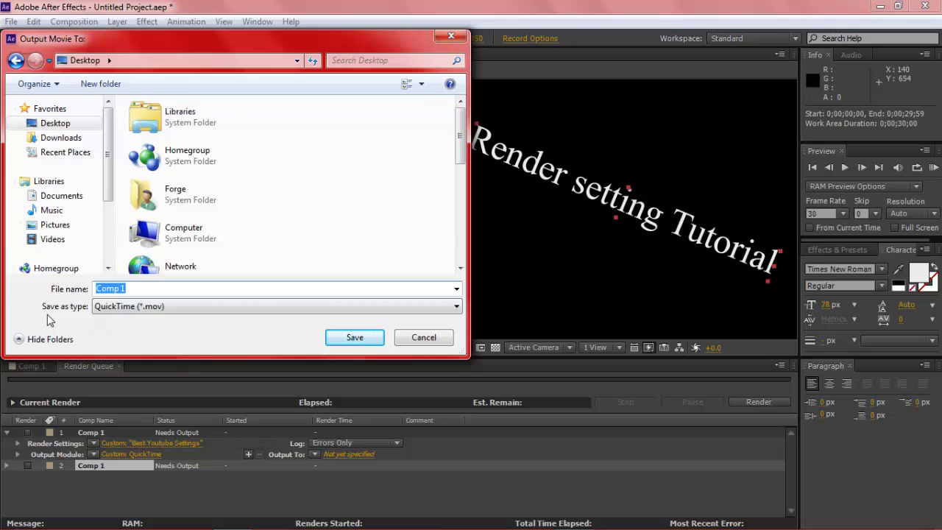
{"action": "type", "text": "After effects test"}
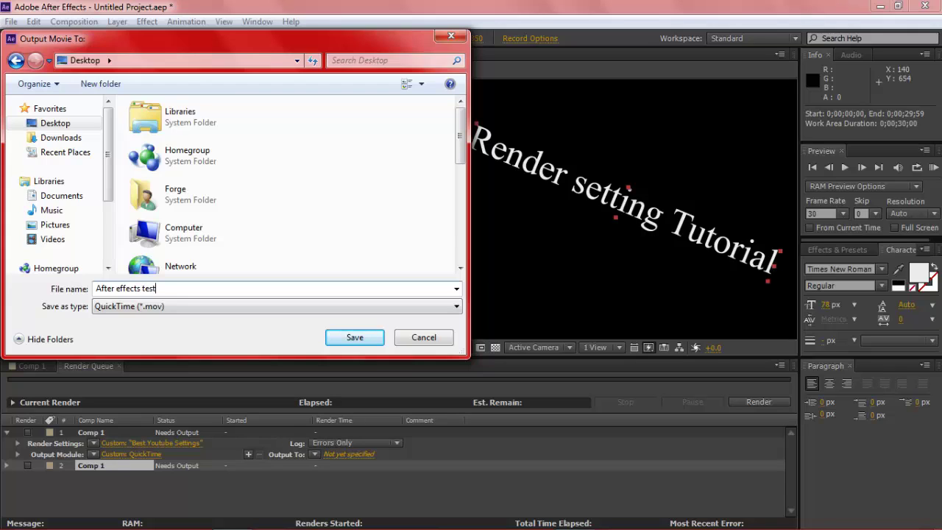
{"action": "left_click", "coordinate": [369, 343]}
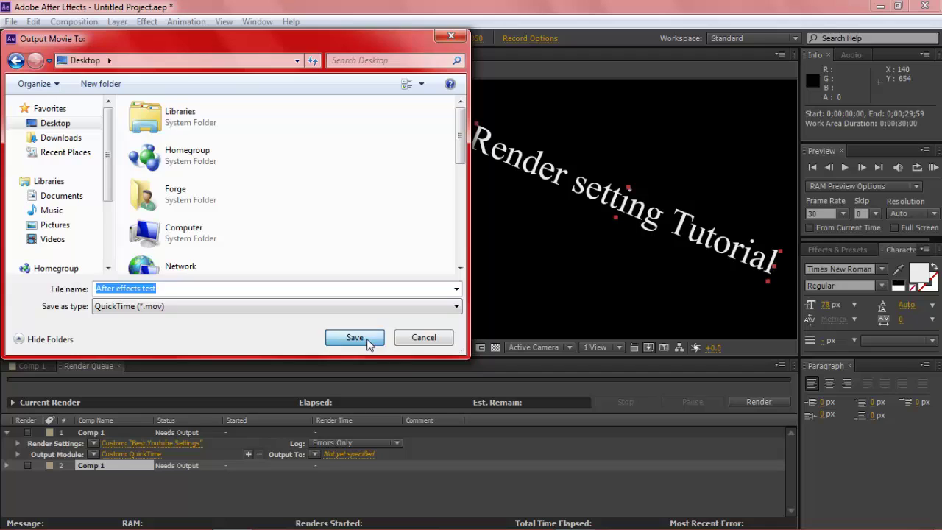